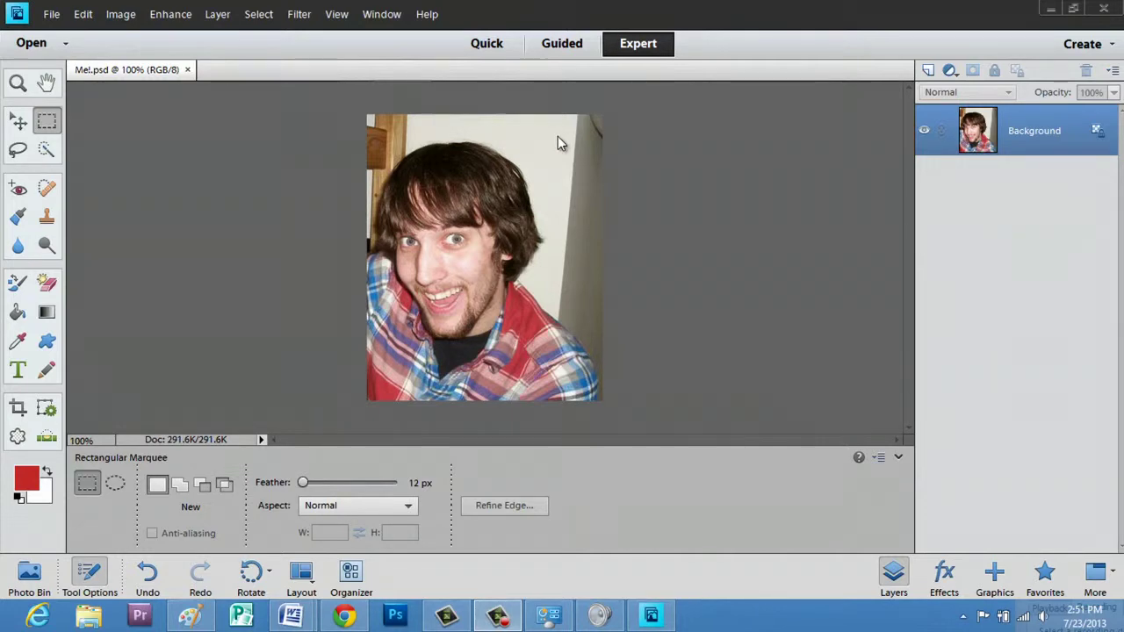
Bring Untitled.jpg from the Desktop folder into Photoshop Elements as a second document
click(88, 617)
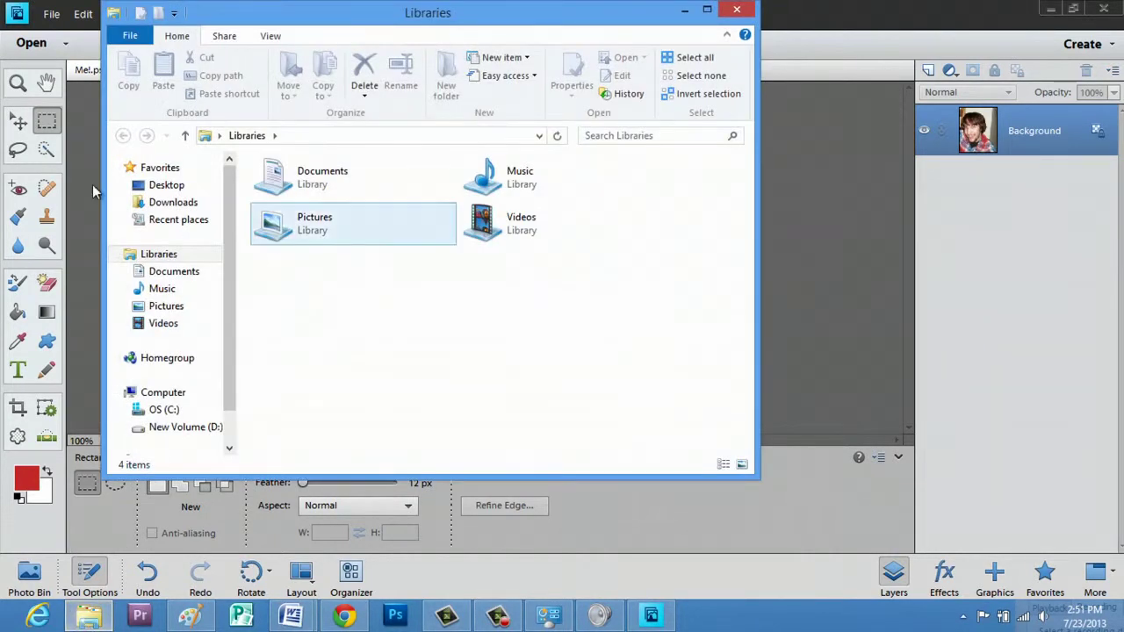
click(151, 185)
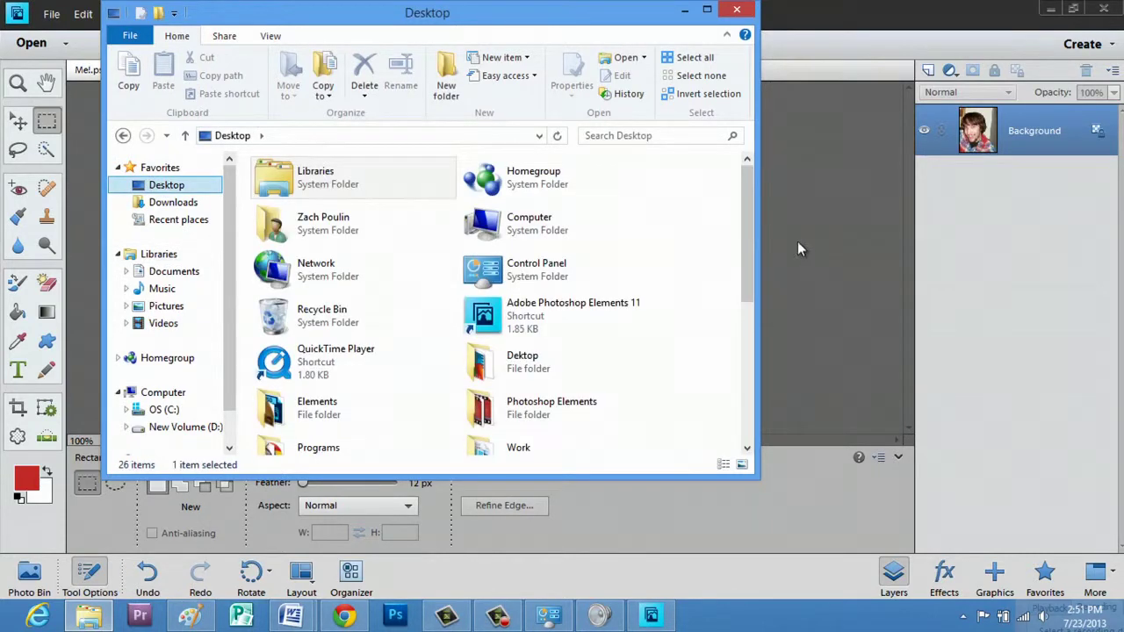
drag(753, 226, 758, 381)
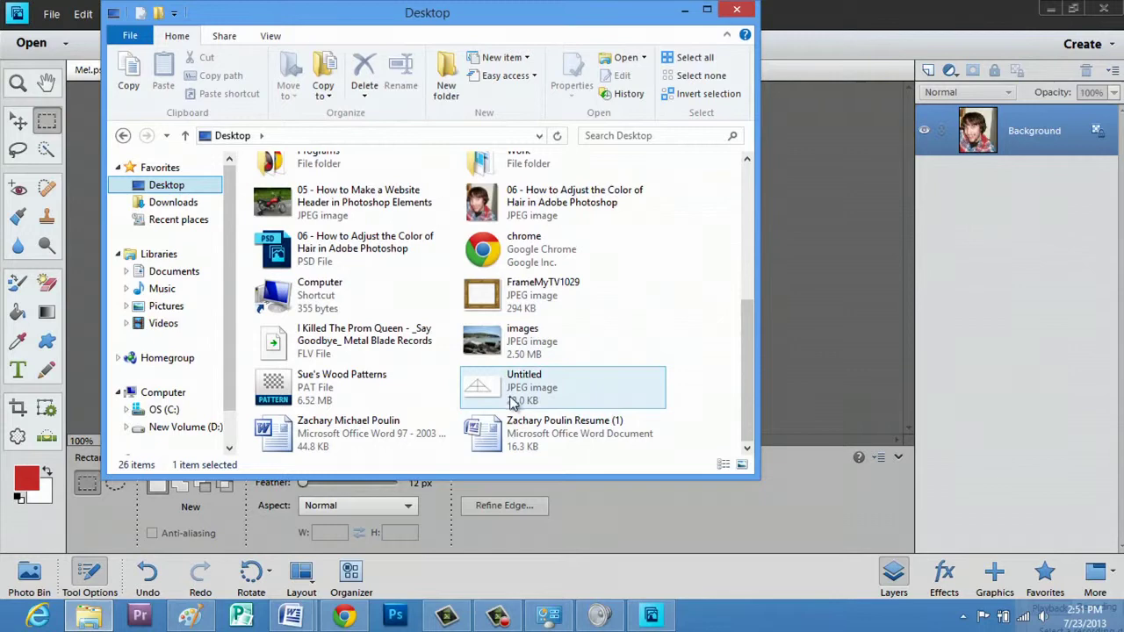
drag(457, 16, 768, 101)
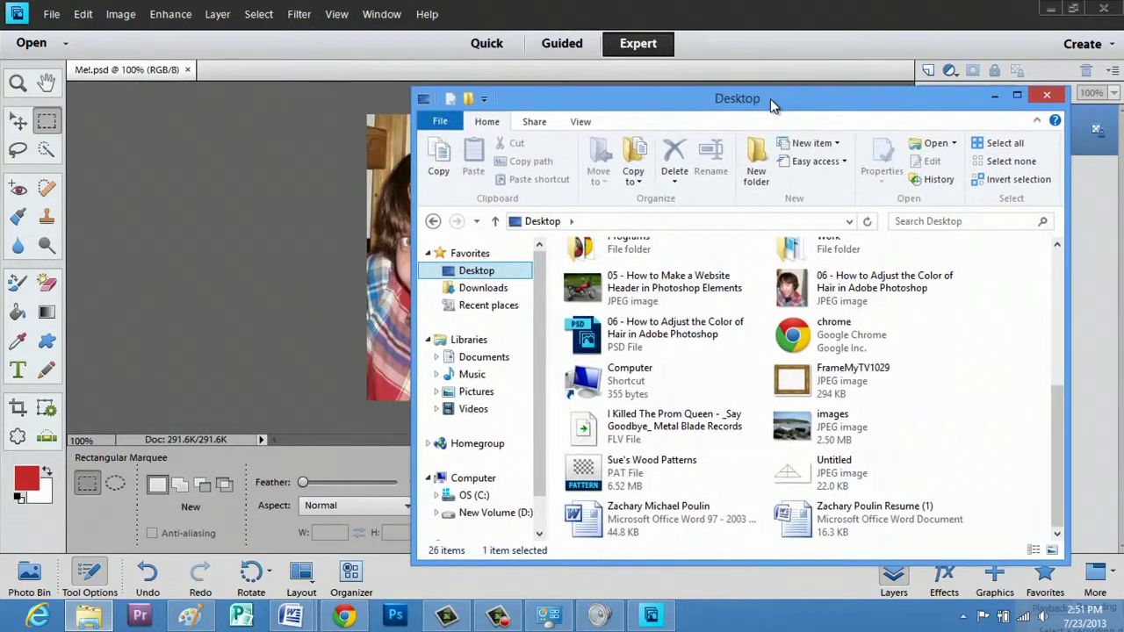
click(791, 474)
drag(791, 474, 295, 320)
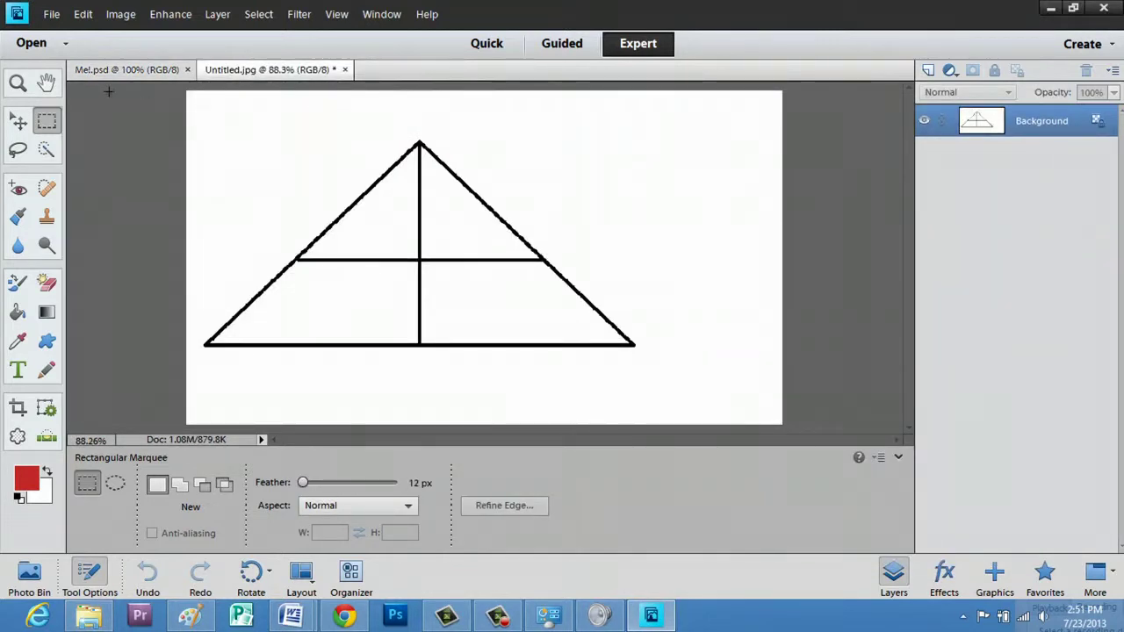
Crop Untitled.jpg tightly around the triangle, shrinking it from 1.08M to 587.7K
click(17, 406)
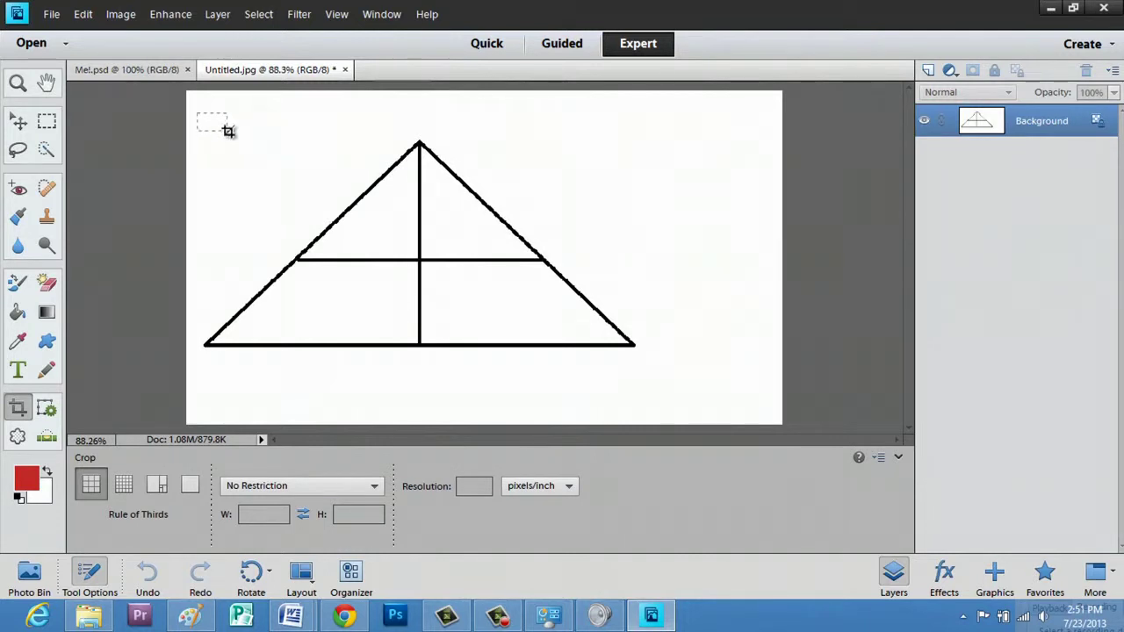
drag(235, 136, 238, 139)
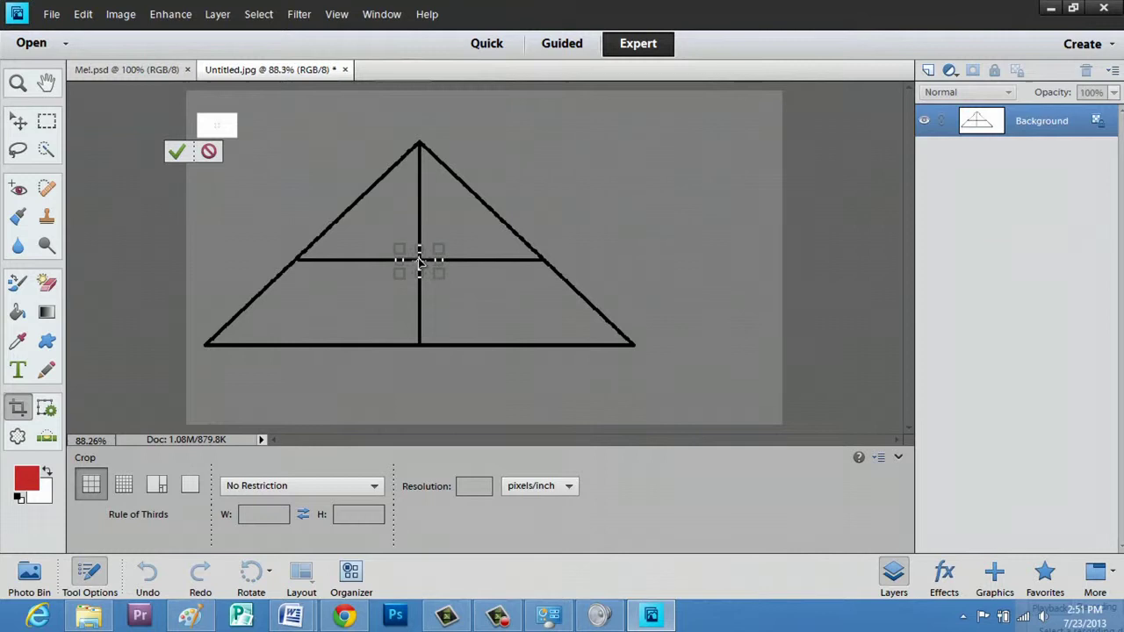
drag(420, 261, 334, 206)
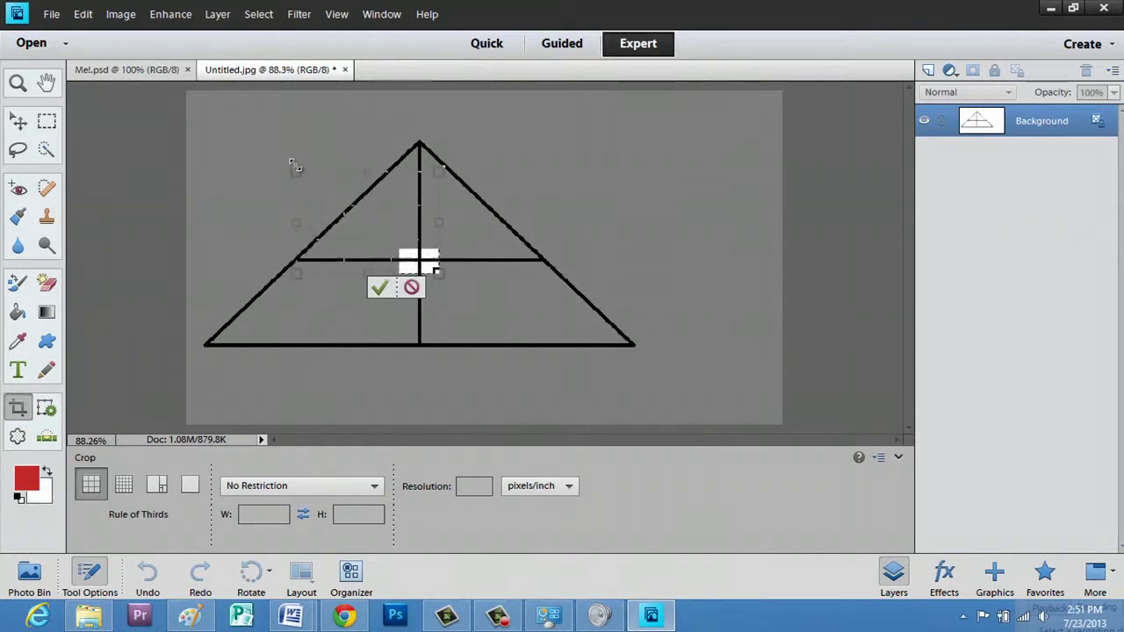
drag(295, 167, 386, 206)
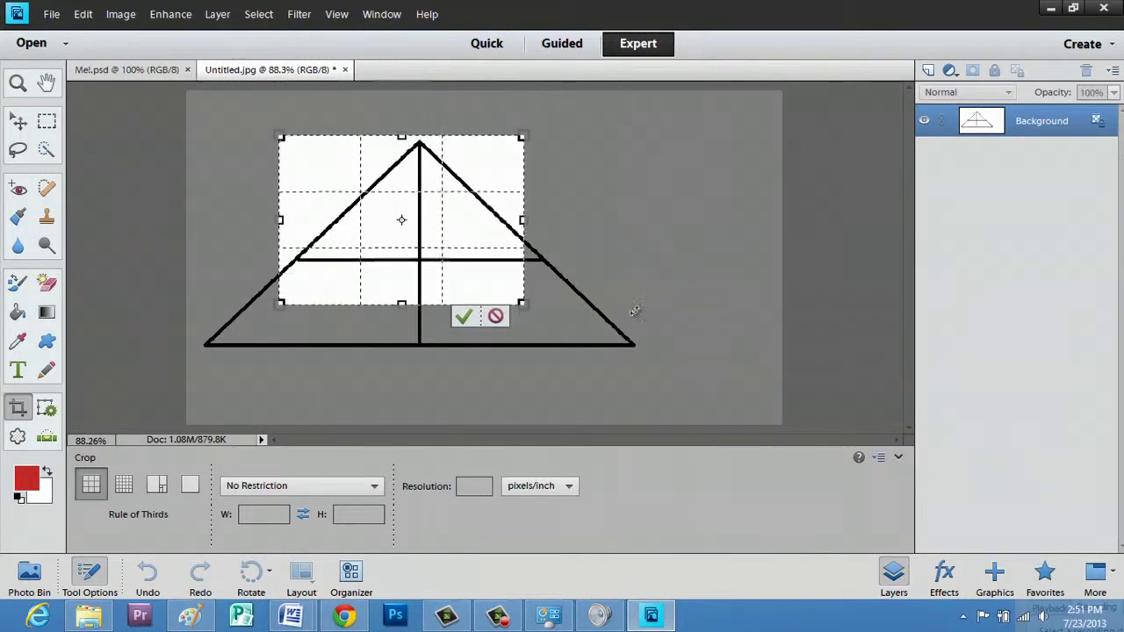
drag(524, 304, 655, 369)
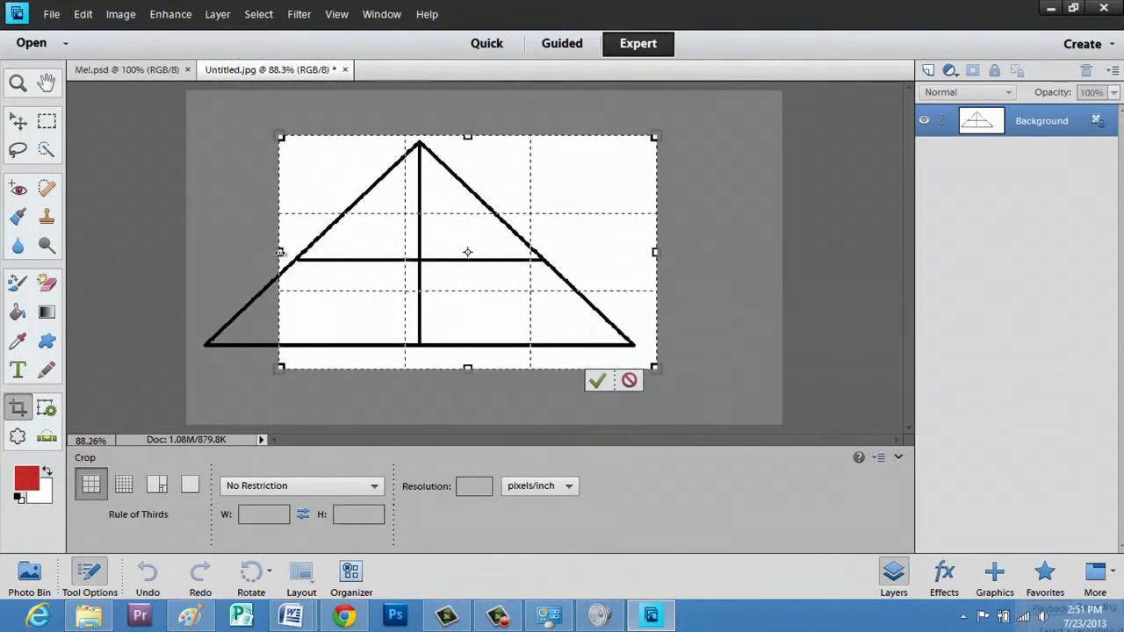
drag(280, 252, 205, 252)
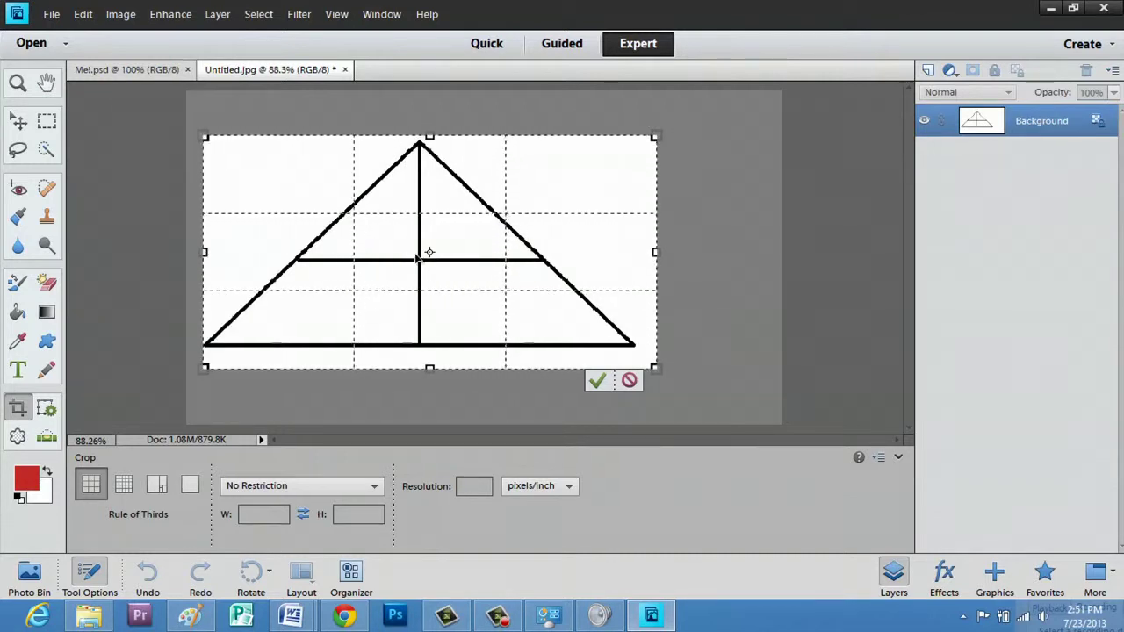
mouse_move(416, 257)
mouse_down()
mouse_move(397, 257)
mouse_move(409, 252)
mouse_up()
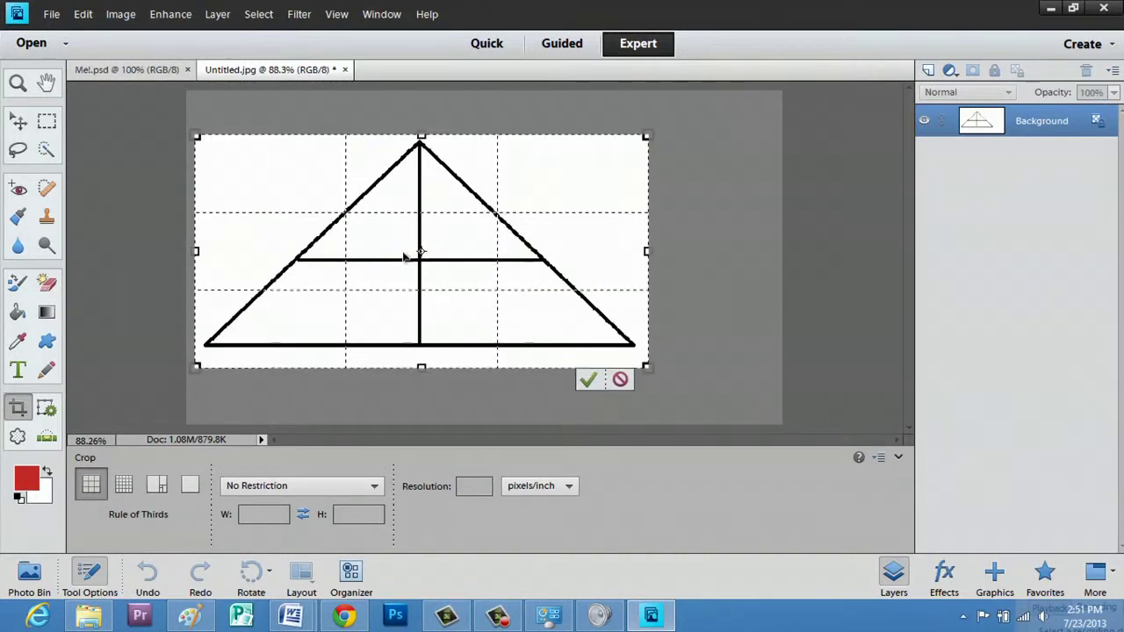
click(583, 380)
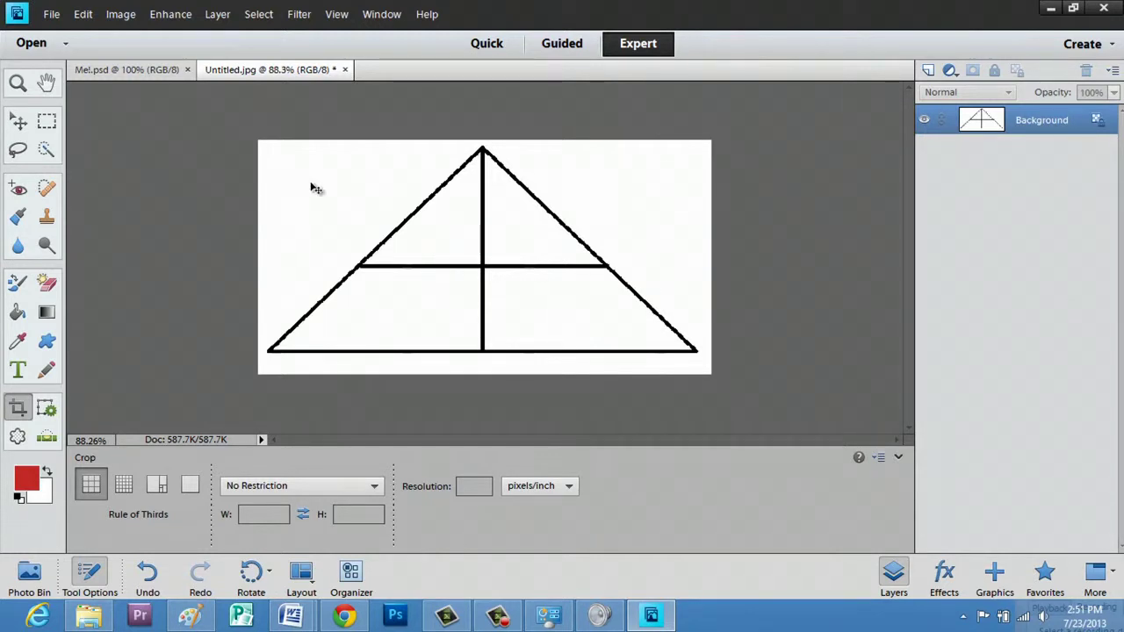
Scale the whole image down to 64.28% so the triangle sits lower-right
key(ctrl+a)
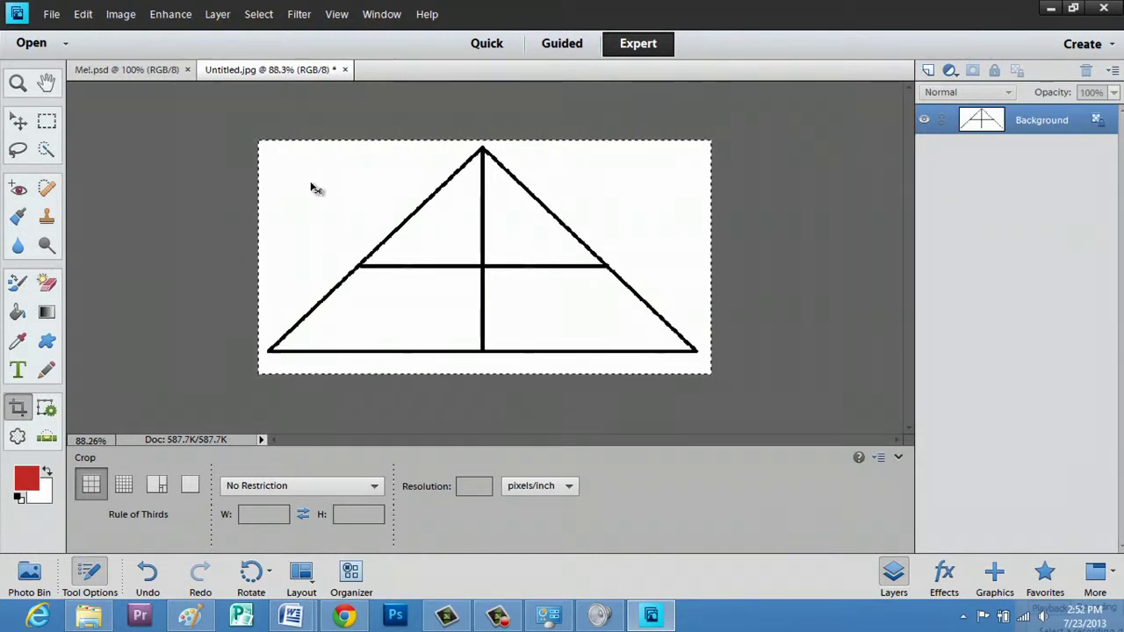
key(ctrl+t)
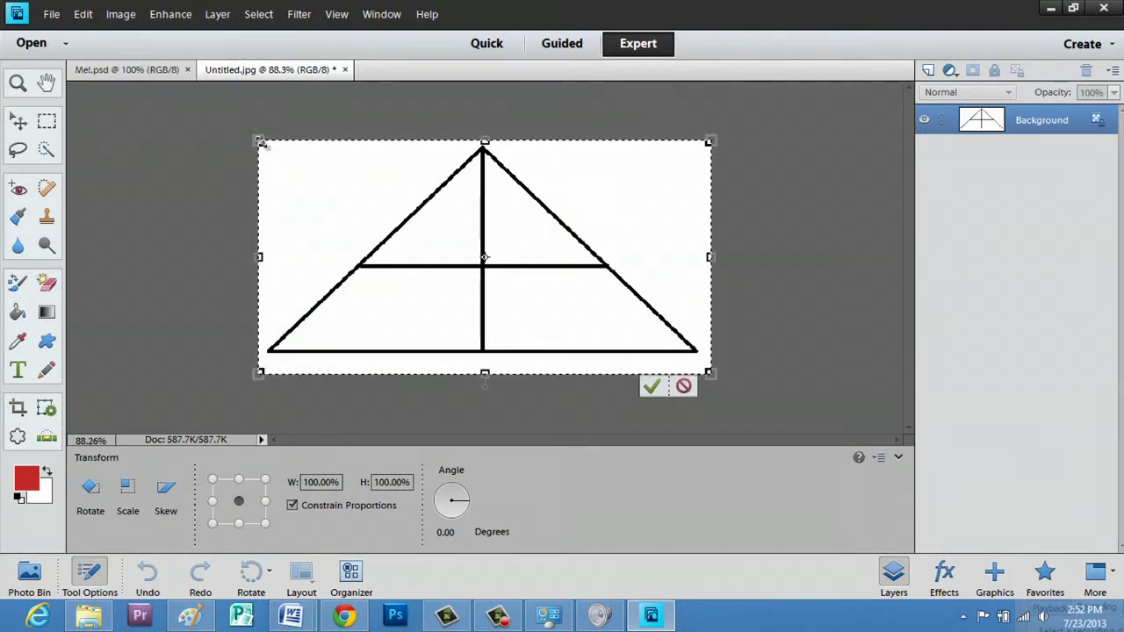
drag(257, 138, 373, 324)
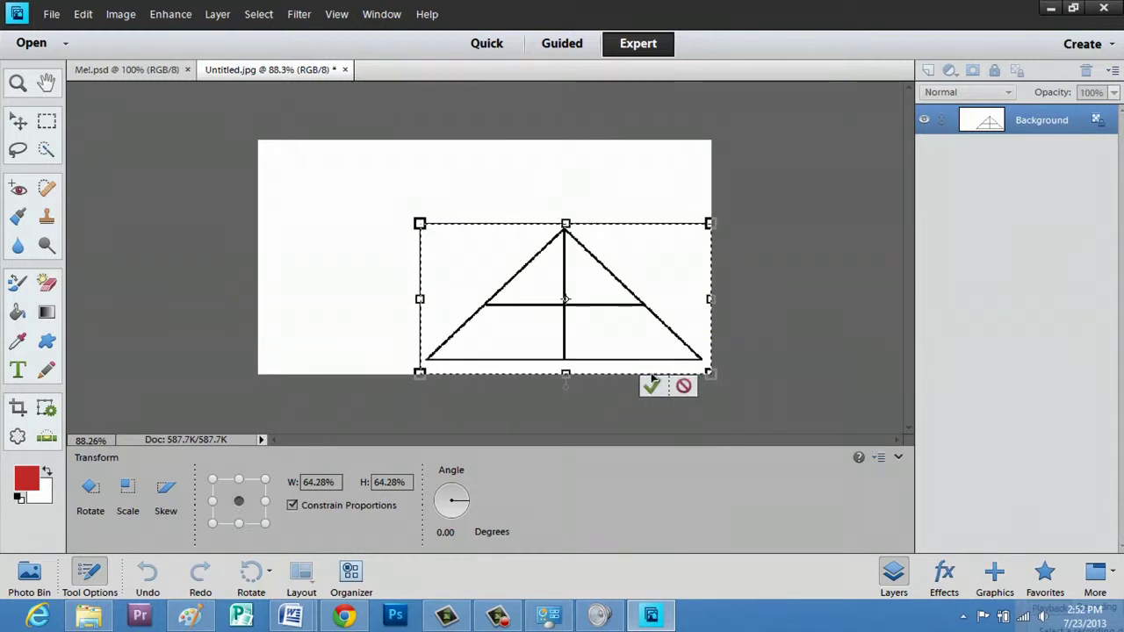
click(650, 390)
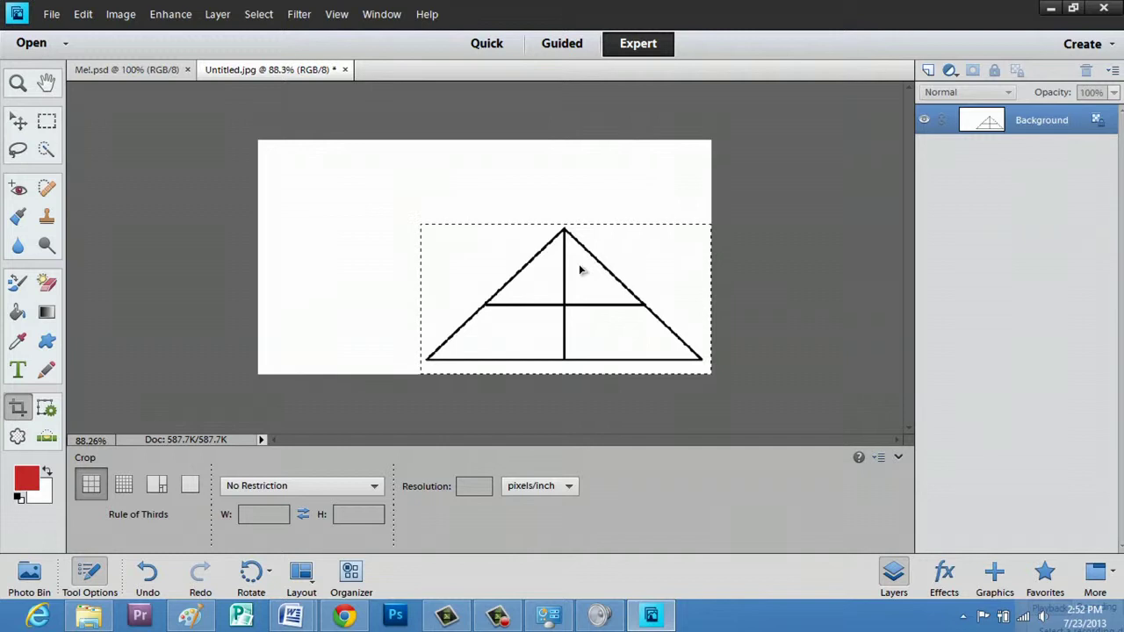
Undo an accidental delete of the triangle, then deselect and reselect the entire canvas
key(Delete)
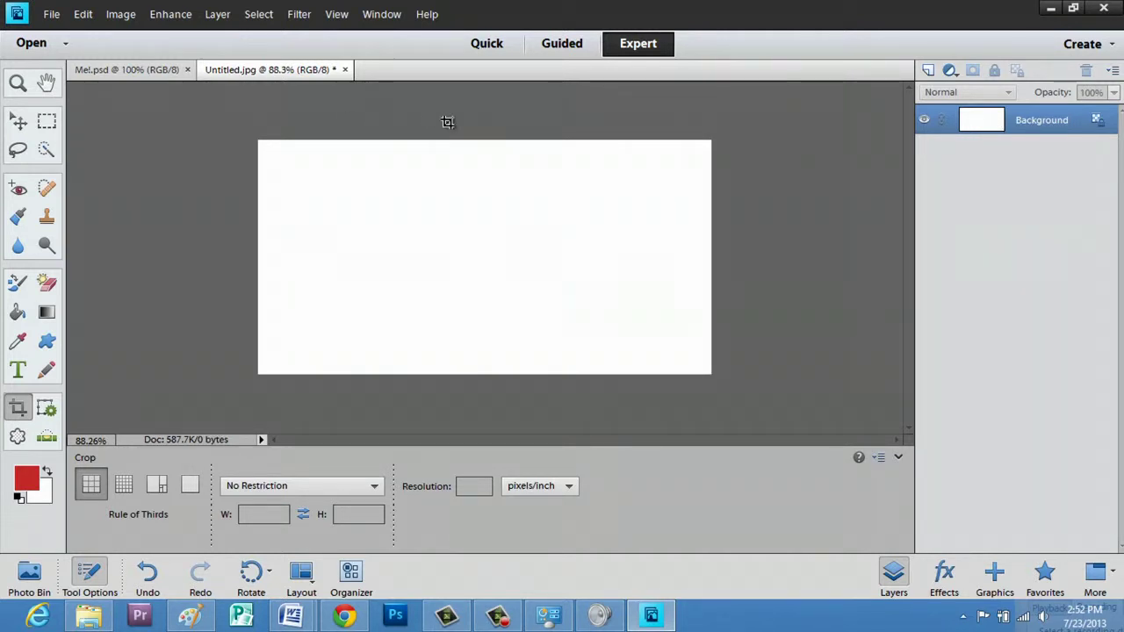
key(ctrl+z)
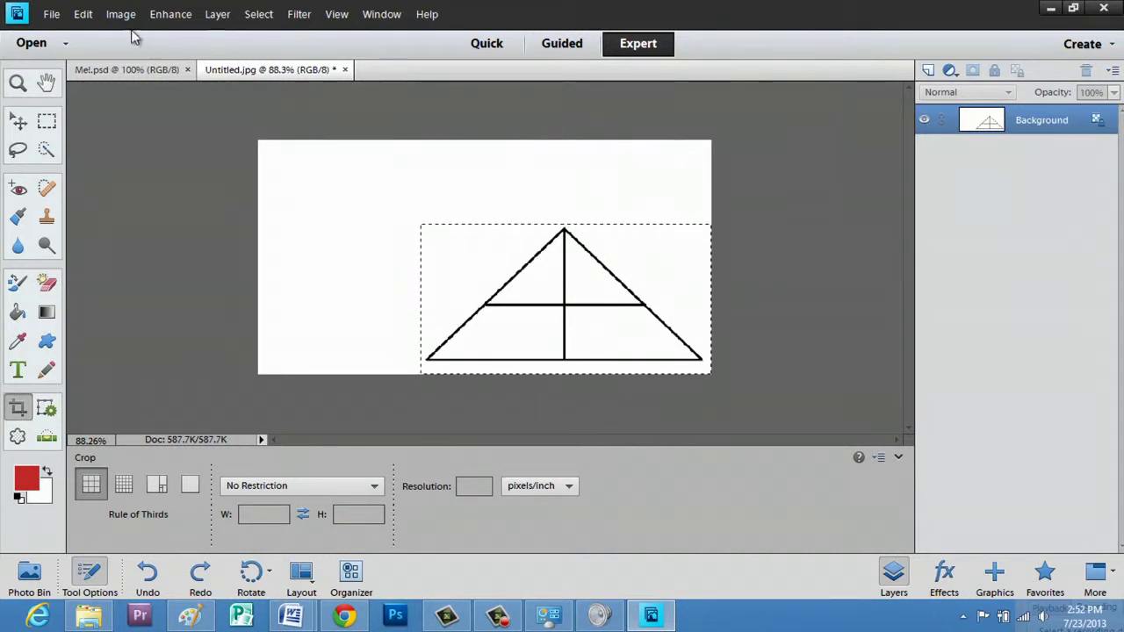
click(16, 120)
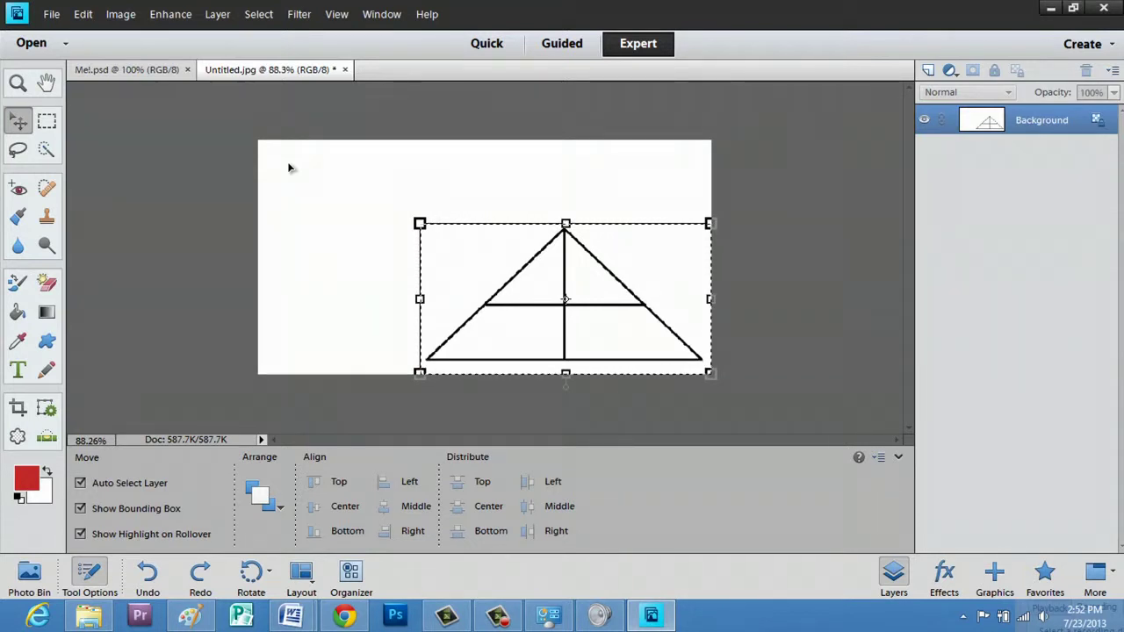
key(ctrl+d)
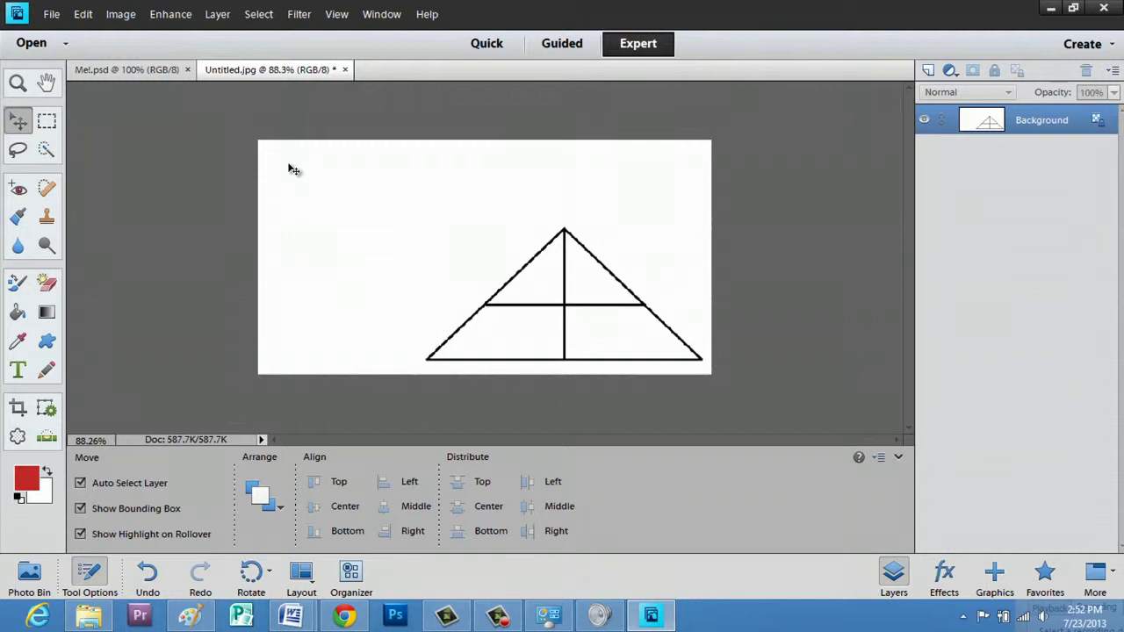
key(ctrl+a)
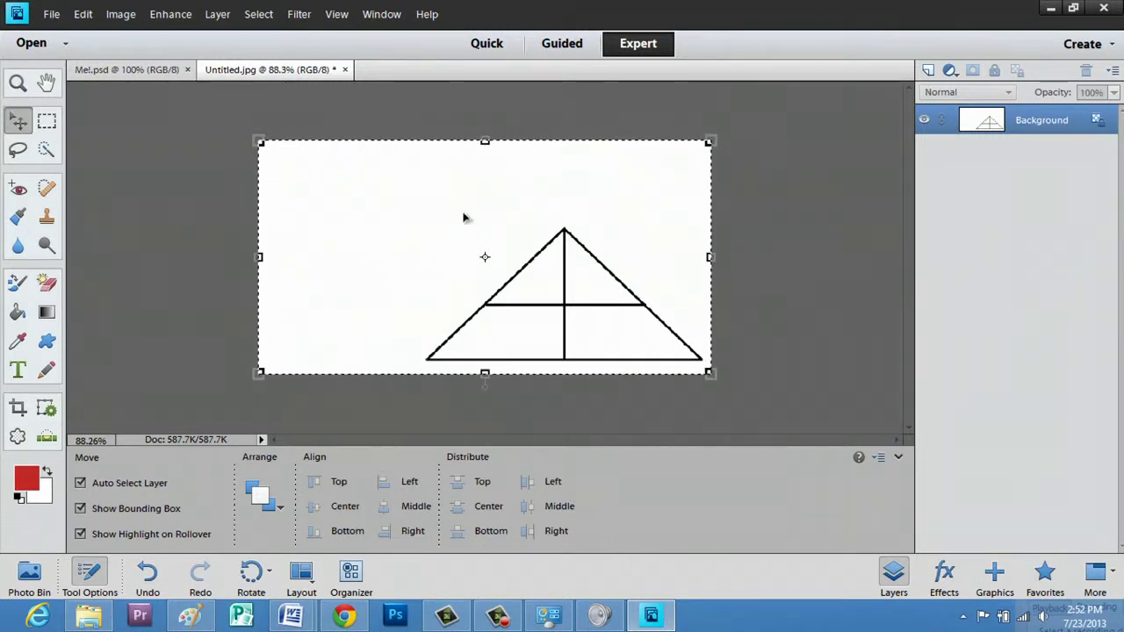
Marquee-select the triangle with 0 px feather and delete it from the white canvas
click(46, 121)
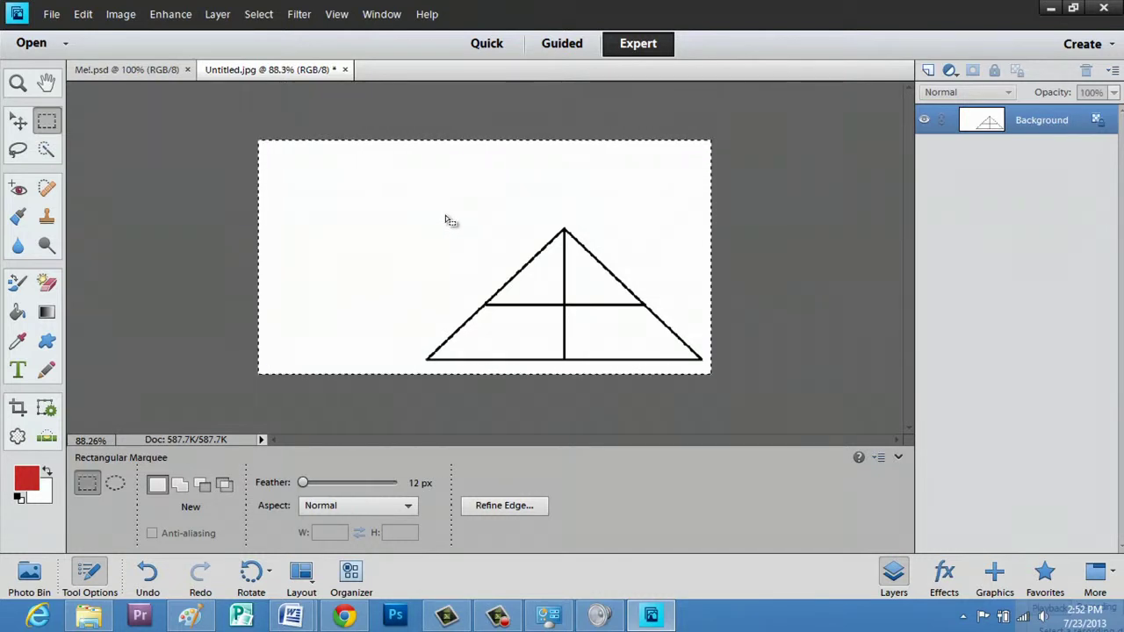
click(446, 216)
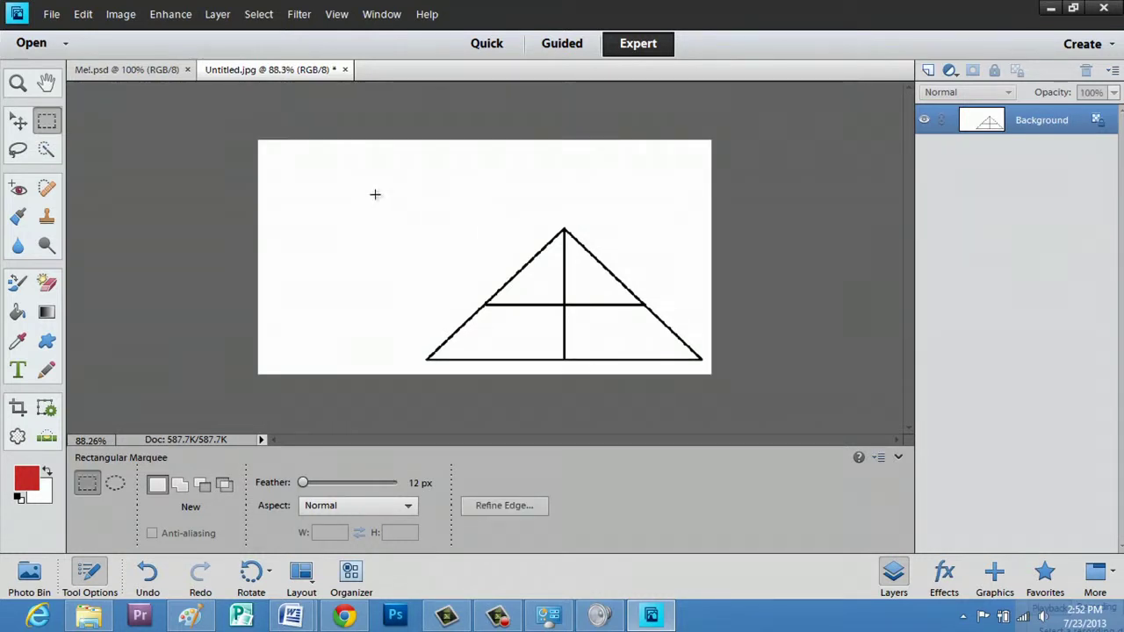
drag(677, 366, 708, 372)
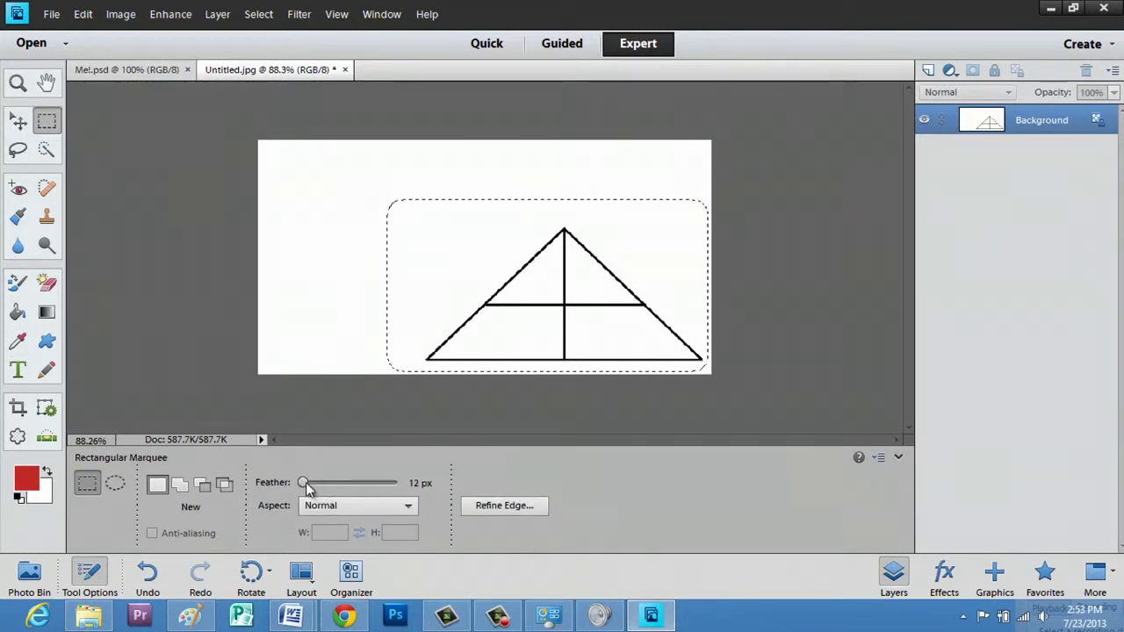
drag(306, 490, 272, 482)
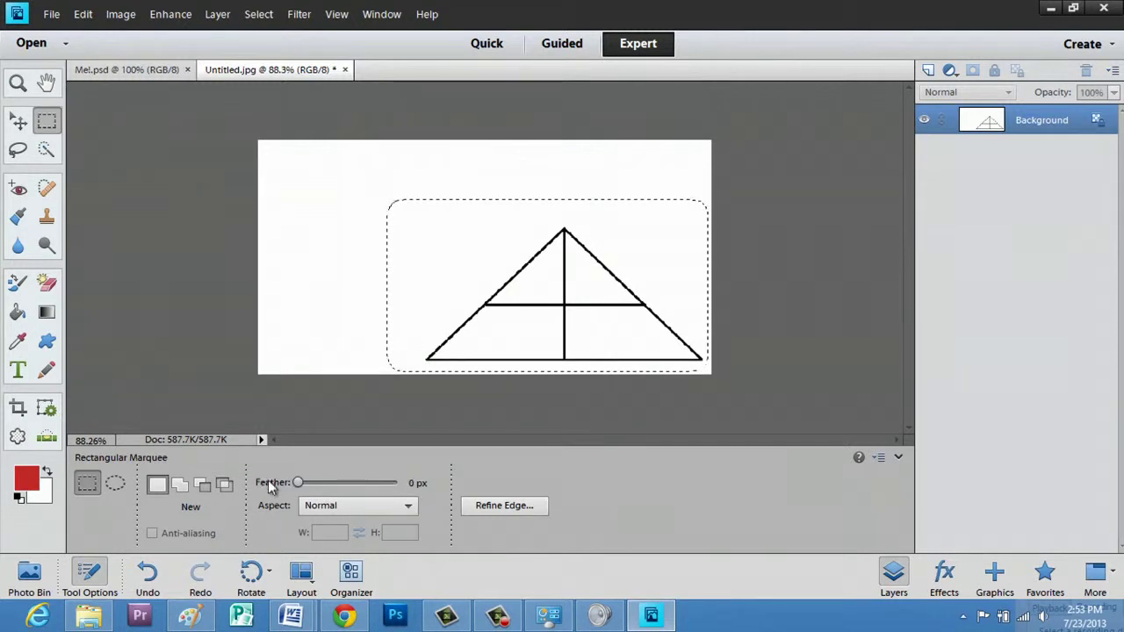
key(Delete)
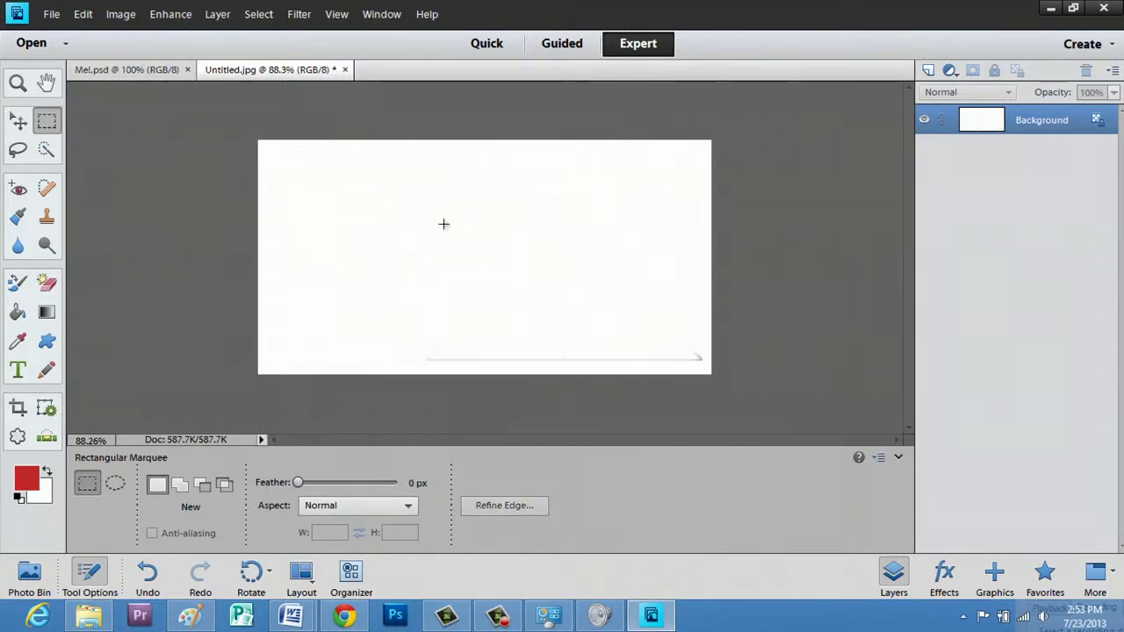
Paste the triangle into Mel.psd as Layer 1 and shift it left over the photo
click(109, 71)
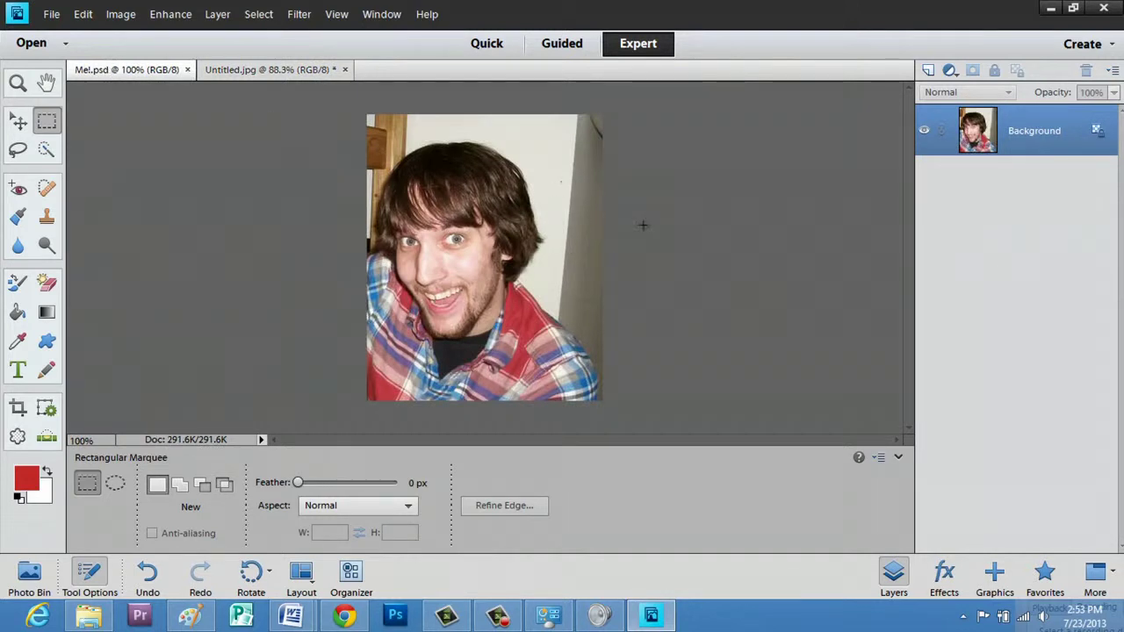
key(ctrl+v)
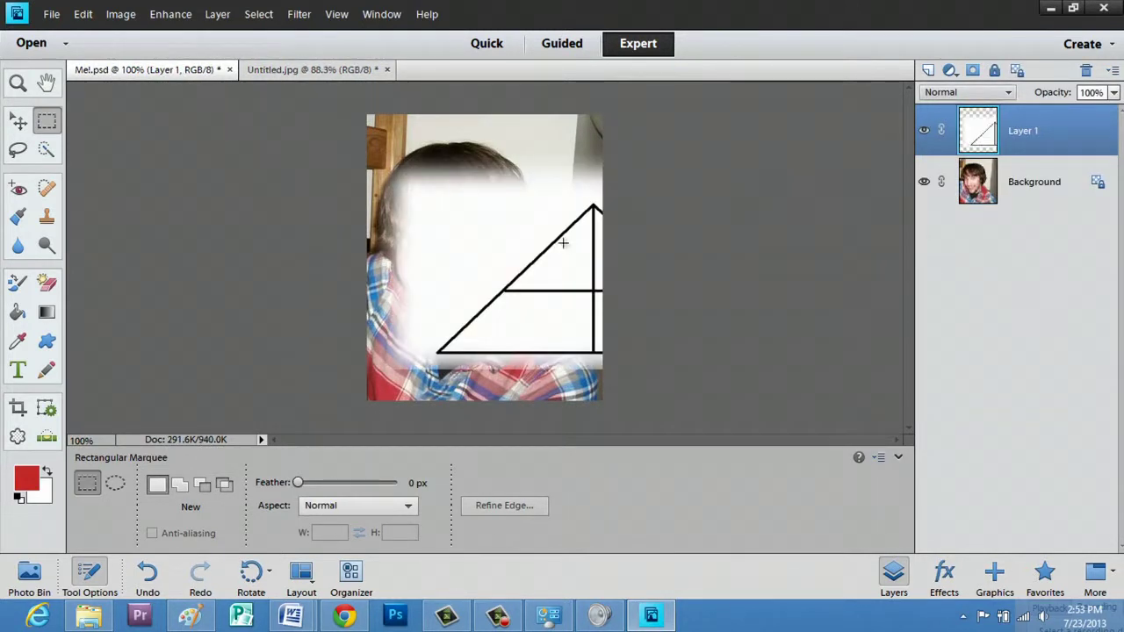
click(18, 122)
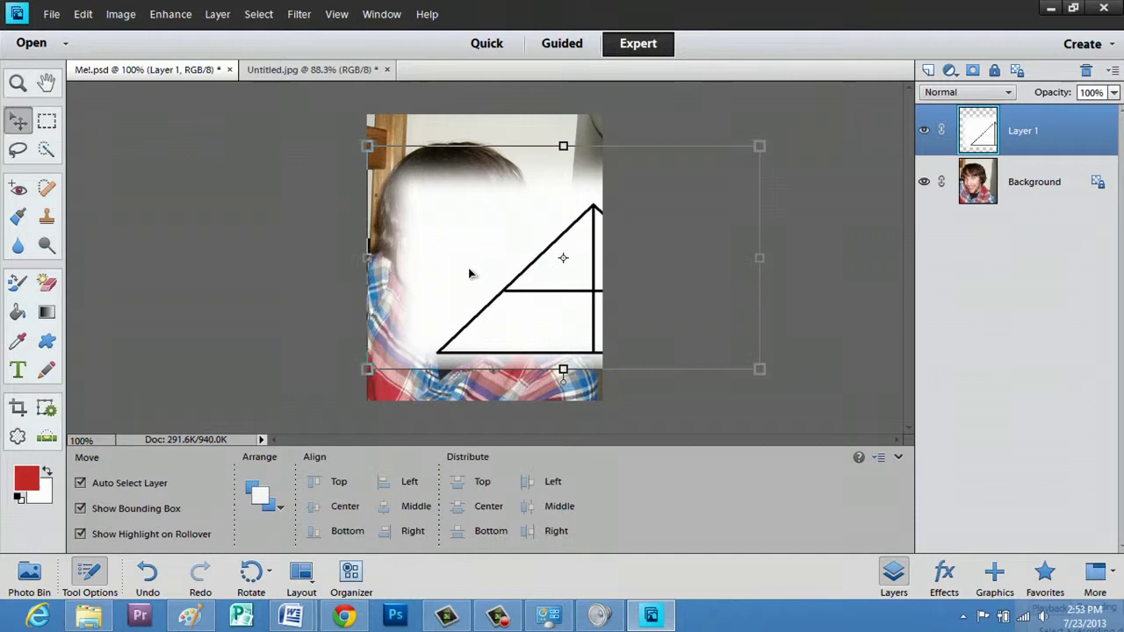
drag(576, 301, 493, 301)
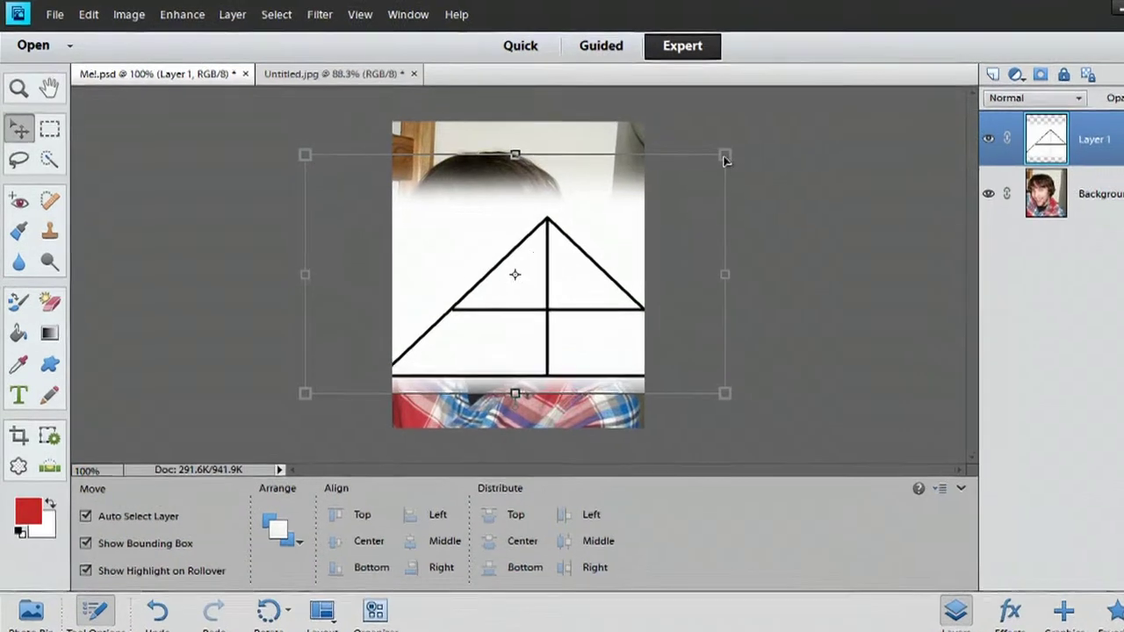
Scale the triangle layer to 44.86% and place it over the portrait's lower right
click(678, 145)
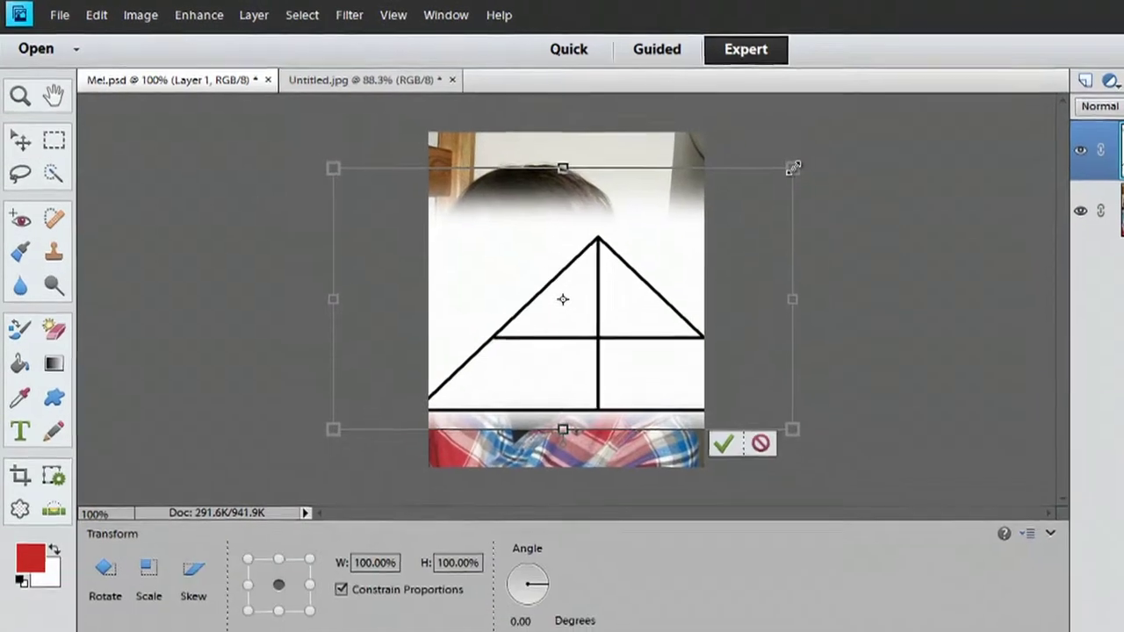
drag(814, 172, 535, 297)
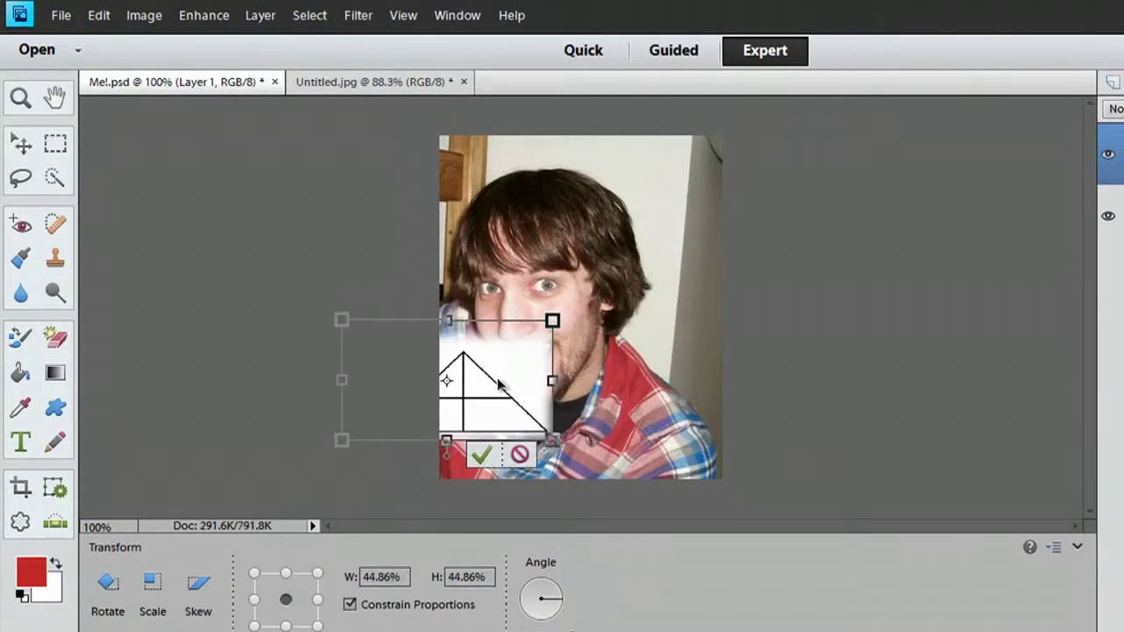
drag(498, 387, 650, 419)
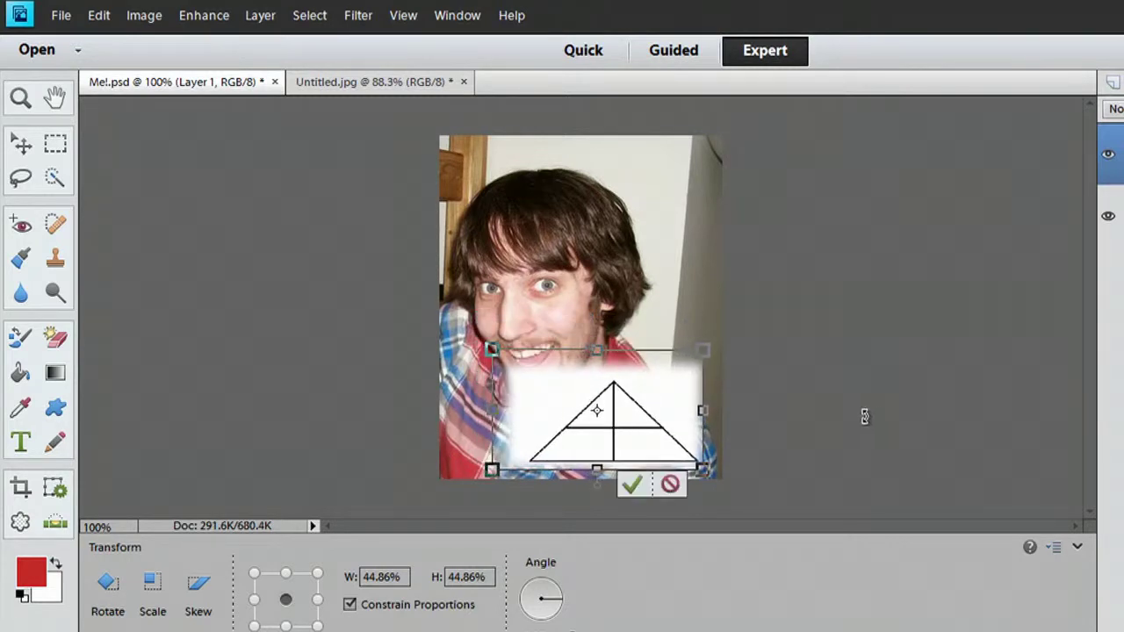
click(631, 485)
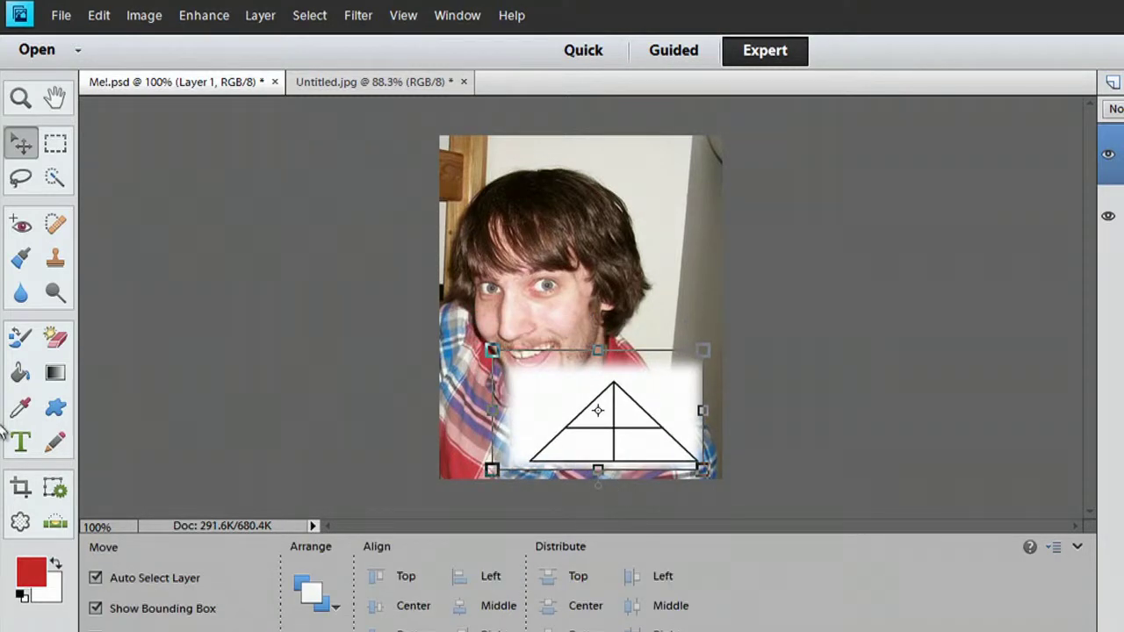
Magic-erase the white around and inside the triangle's sections, leaving only black lines
click(52, 339)
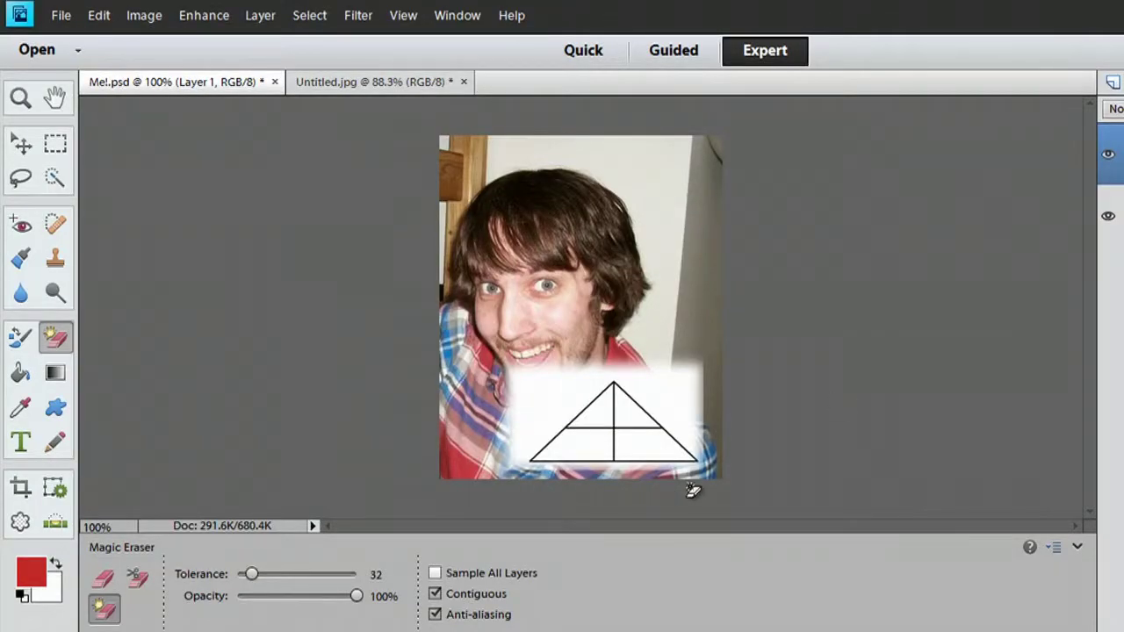
click(668, 406)
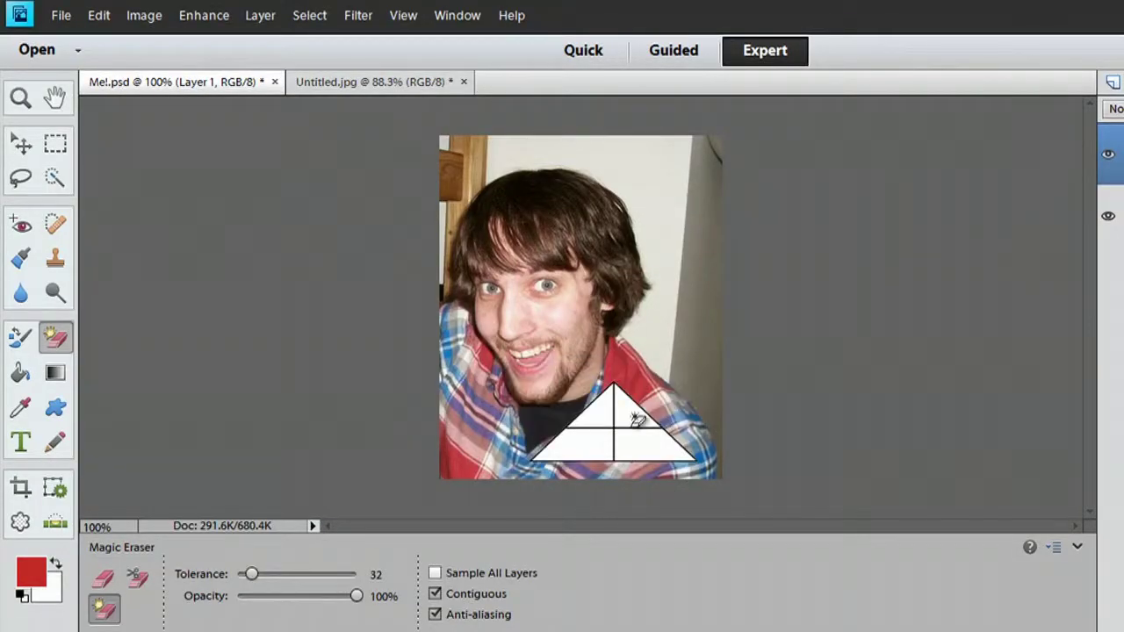
click(634, 421)
click(595, 416)
click(587, 451)
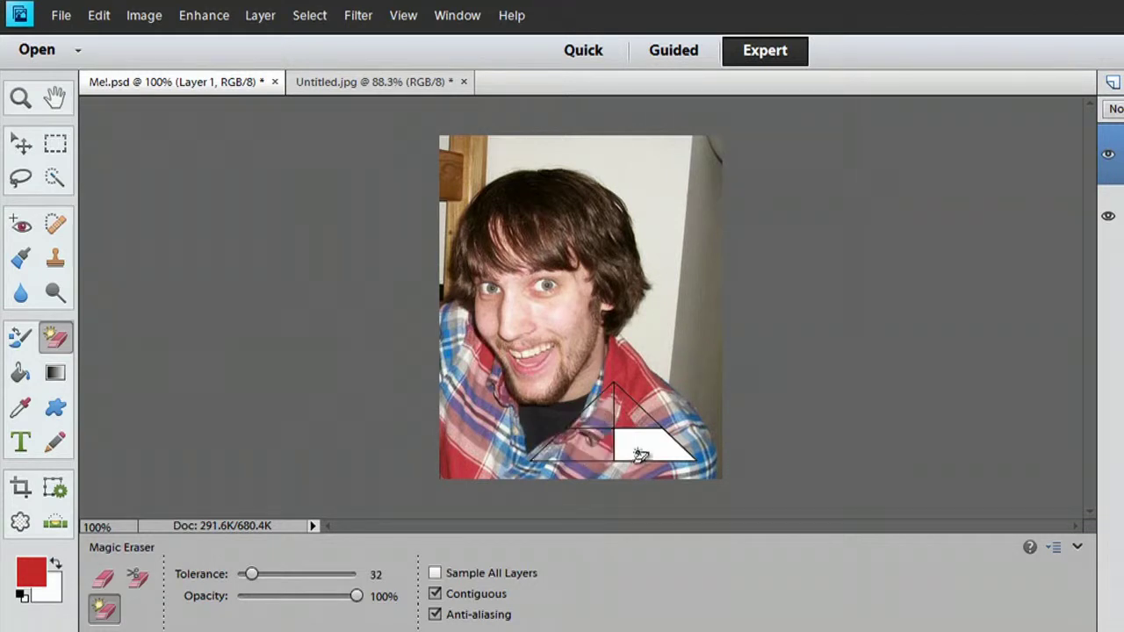
click(644, 453)
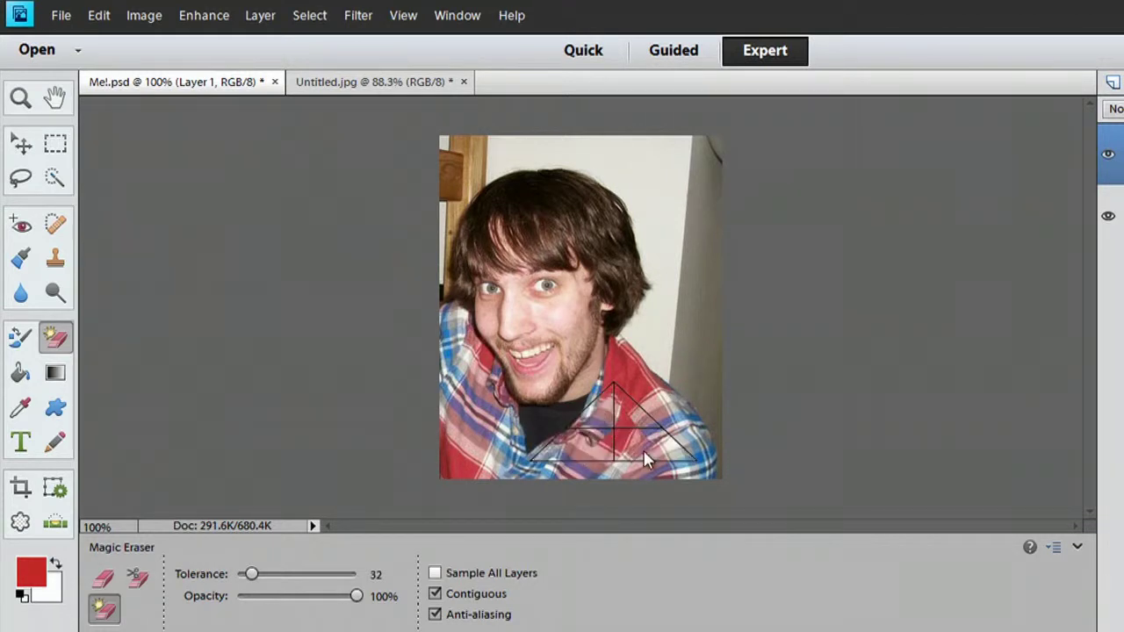
click(20, 144)
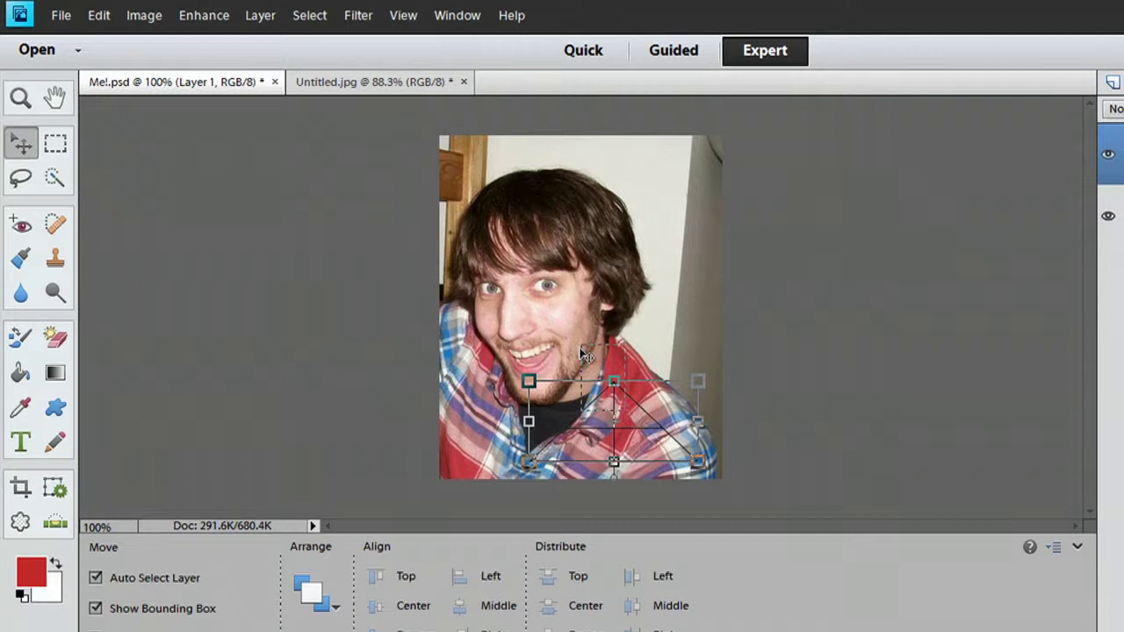
Drag the triangle outline up from the shirt so its apex sits near the eyes
drag(615, 400, 545, 301)
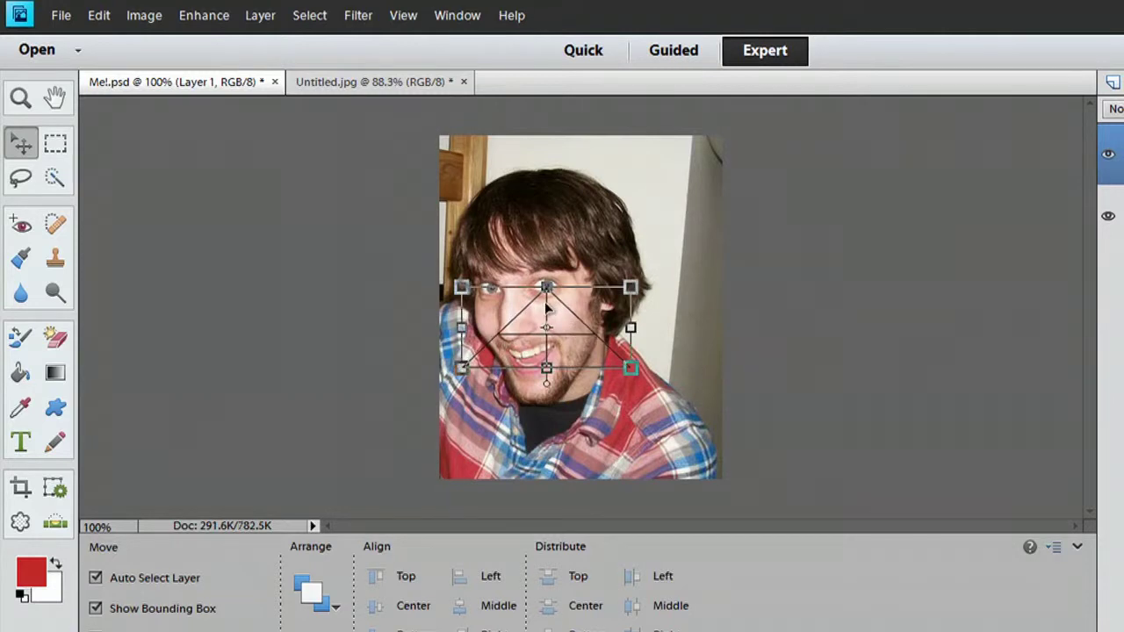
click(902, 318)
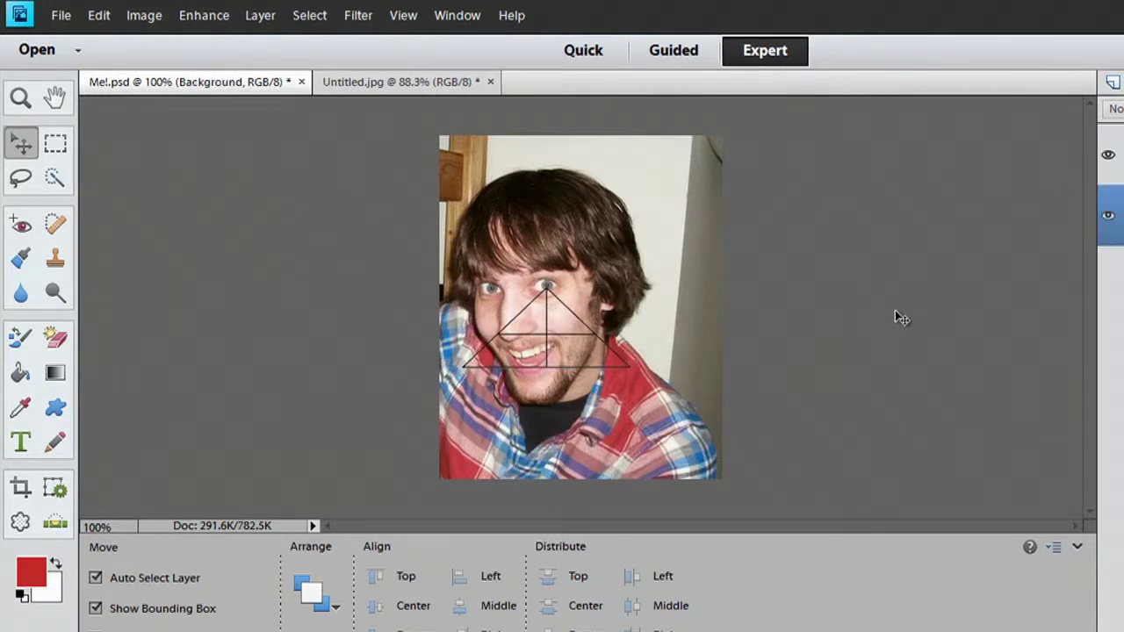